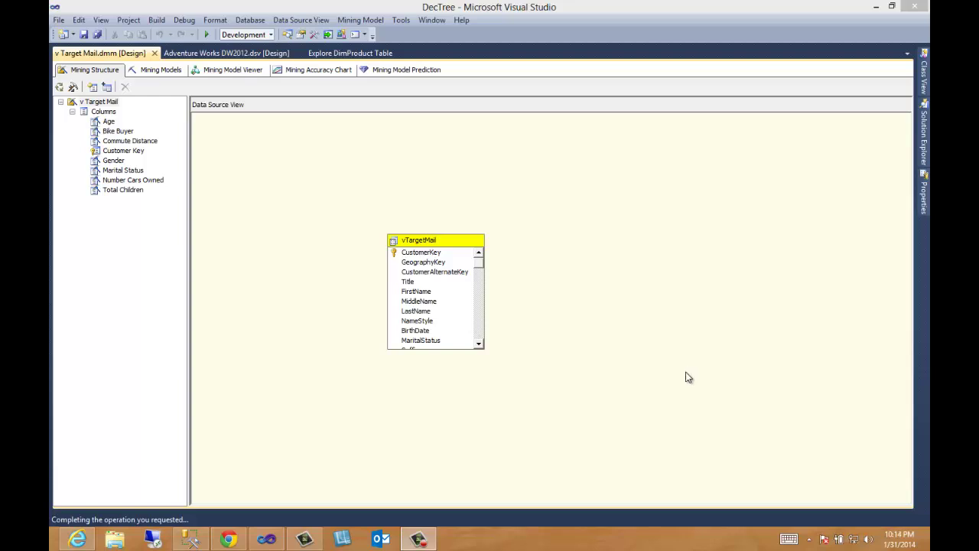
Step: Review the v Target Mail mining models and decision tree, and switch to Chrome to view the Data Mining Add-ins download page
click(156, 72)
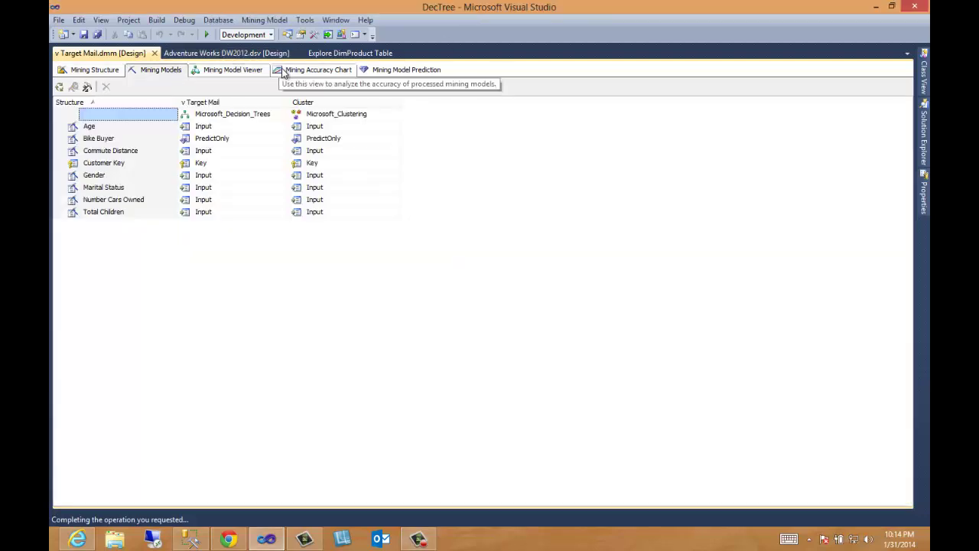
click(232, 73)
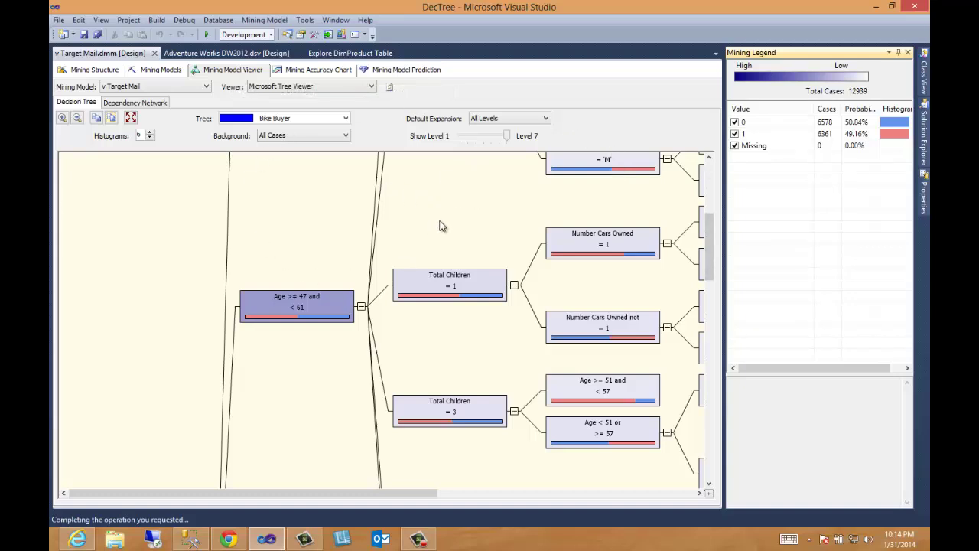
mouse_move(427, 278)
click(238, 539)
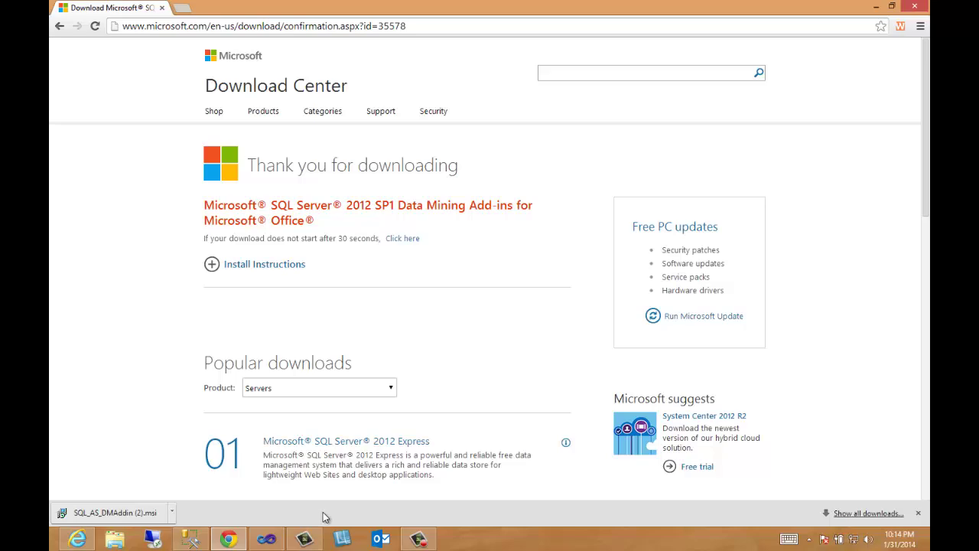
Step: Find and launch Excel 2013 and open the recent DMAddins_SampleData workbook
mouse_move(927, 4)
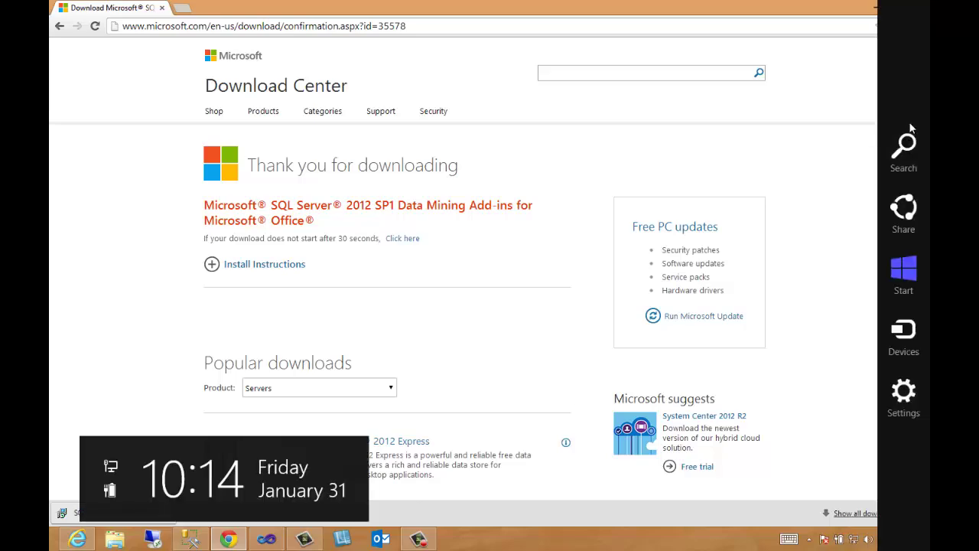
click(906, 150)
text(e)
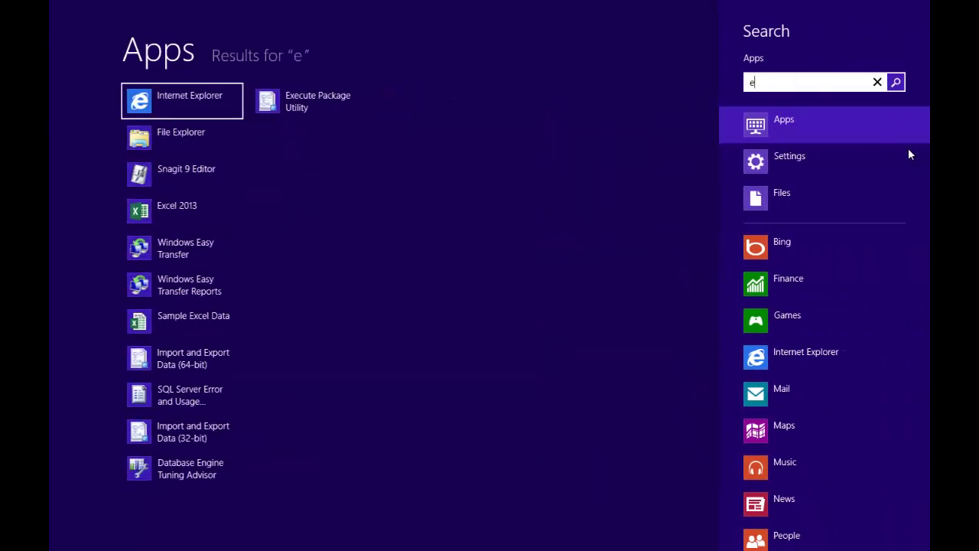
text(xcel)
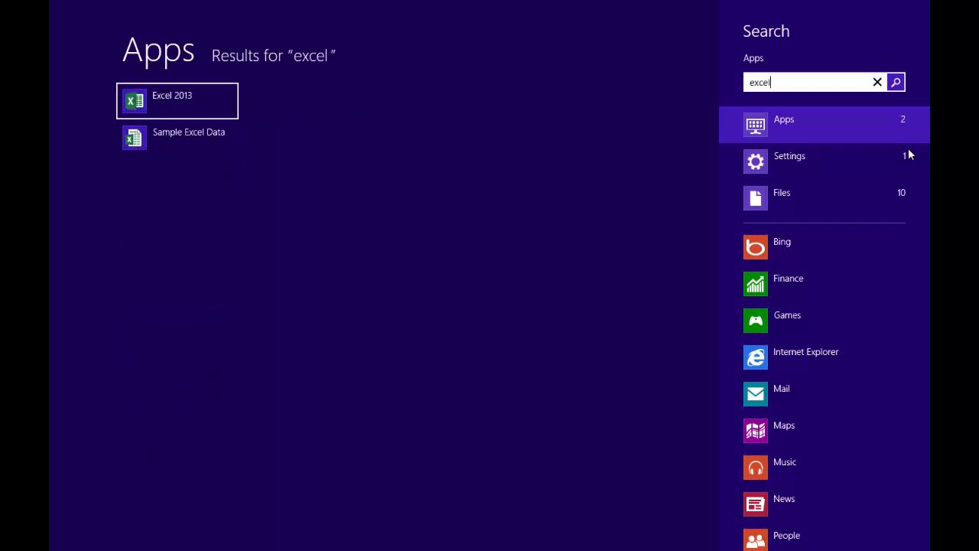
key(Escape)
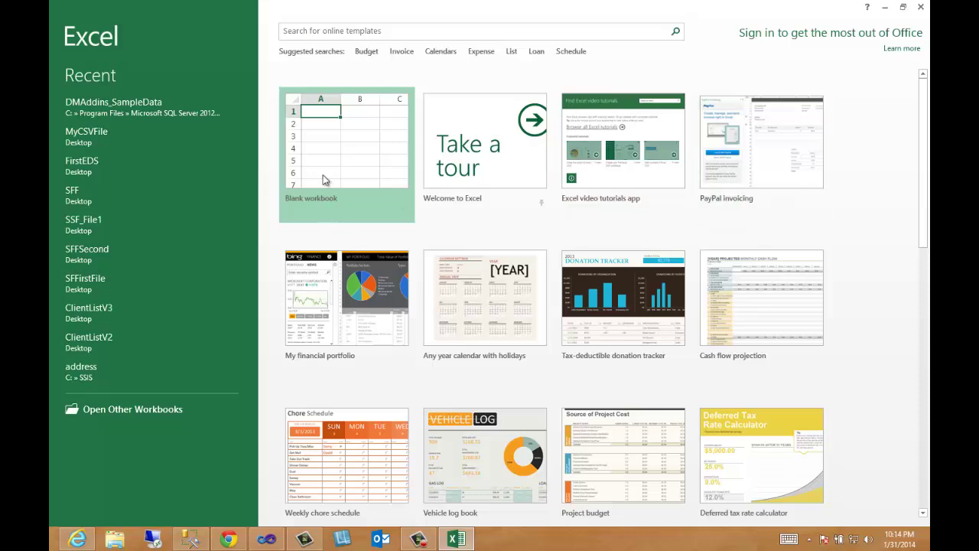
click(137, 111)
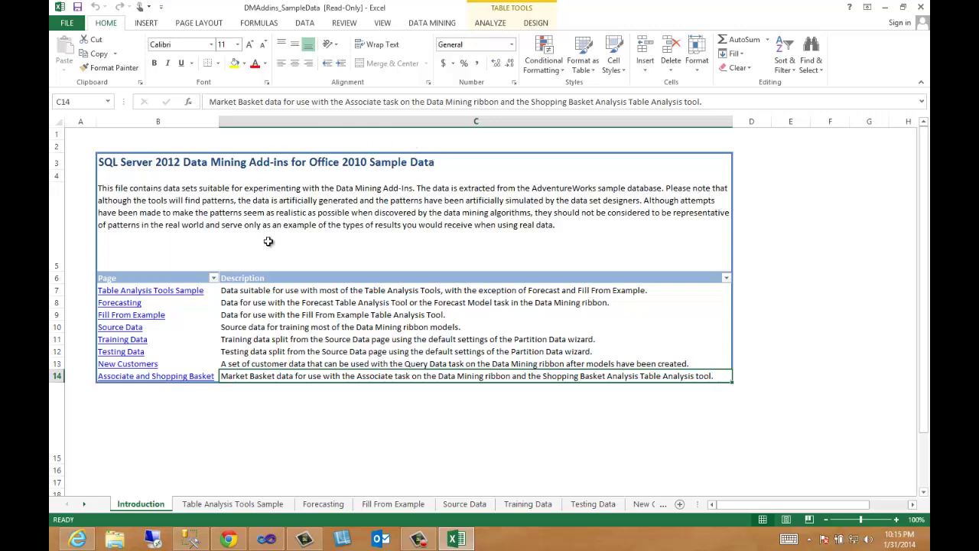
Step: Check the Data Mining add-in's current Analysis Services connection against the DecTree database in SQL Server Management Studio, and return to close the connections dialog
click(432, 23)
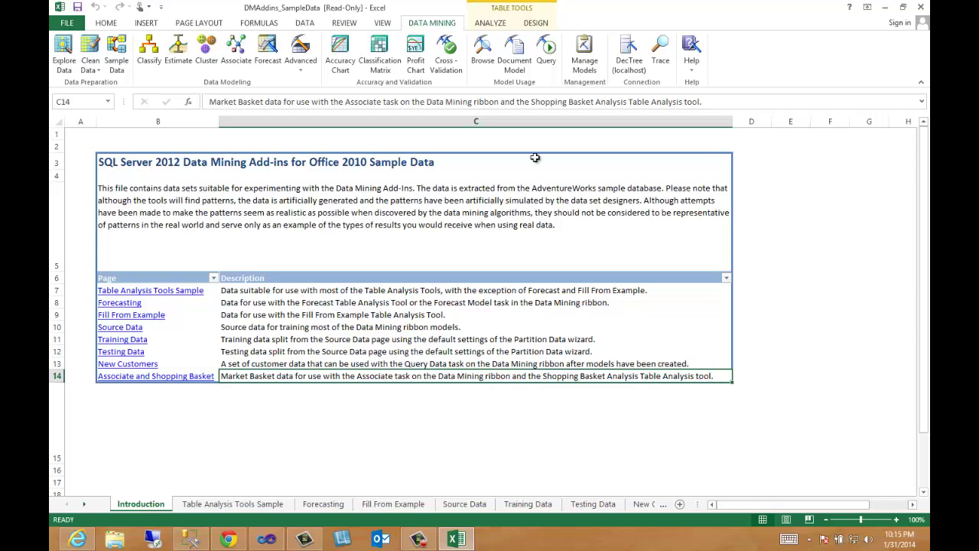
click(628, 61)
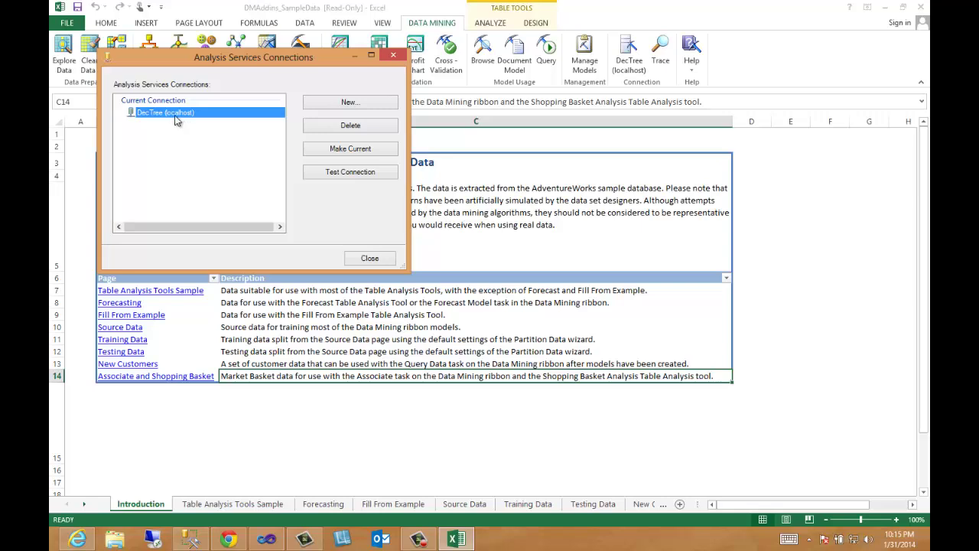
click(190, 539)
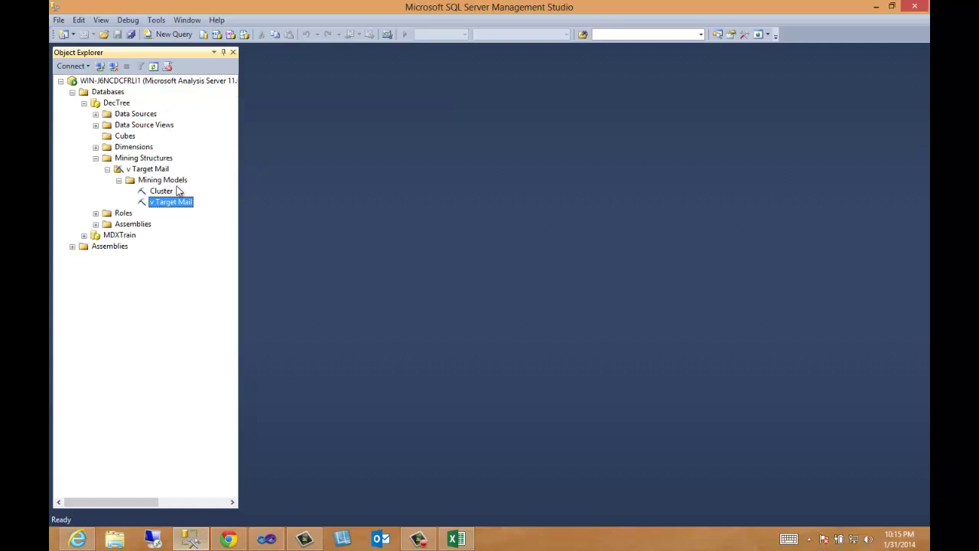
click(84, 103)
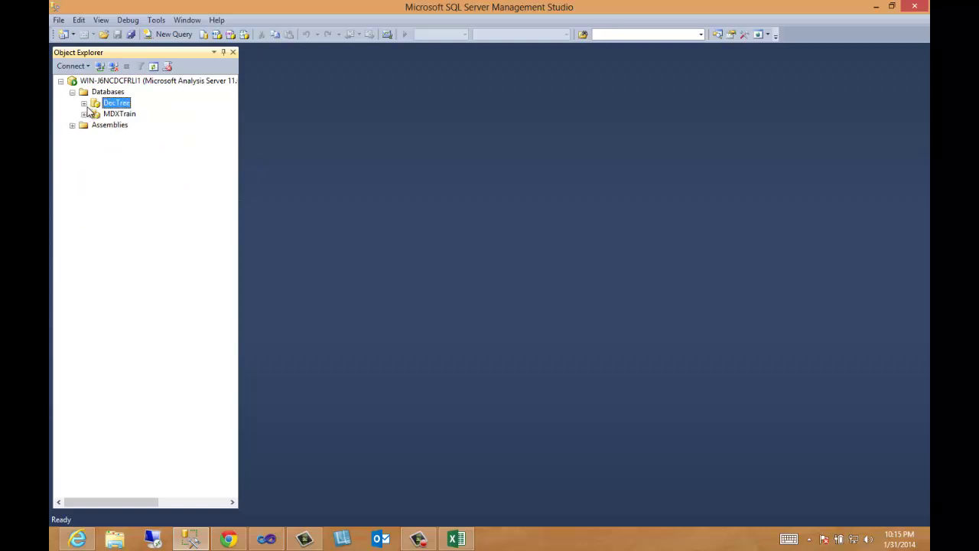
click(84, 103)
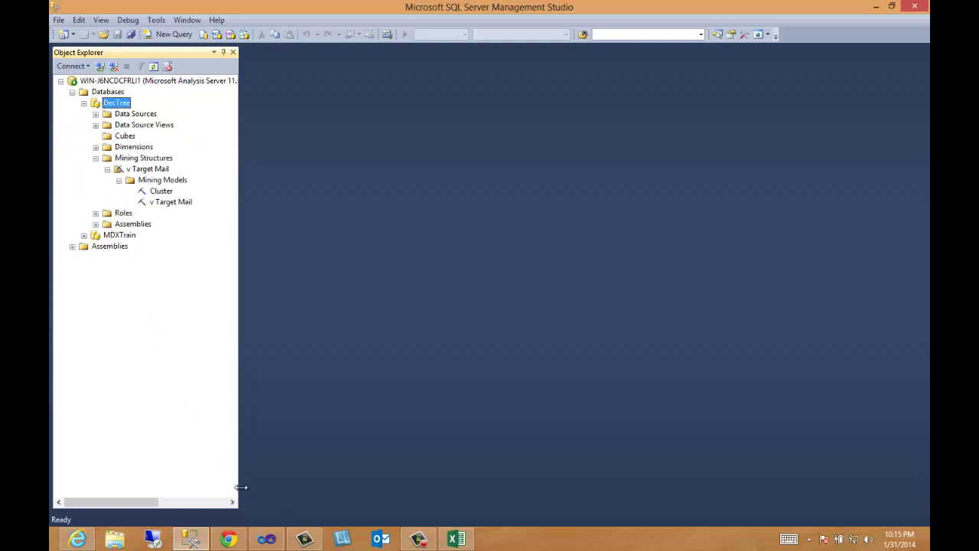
click(456, 539)
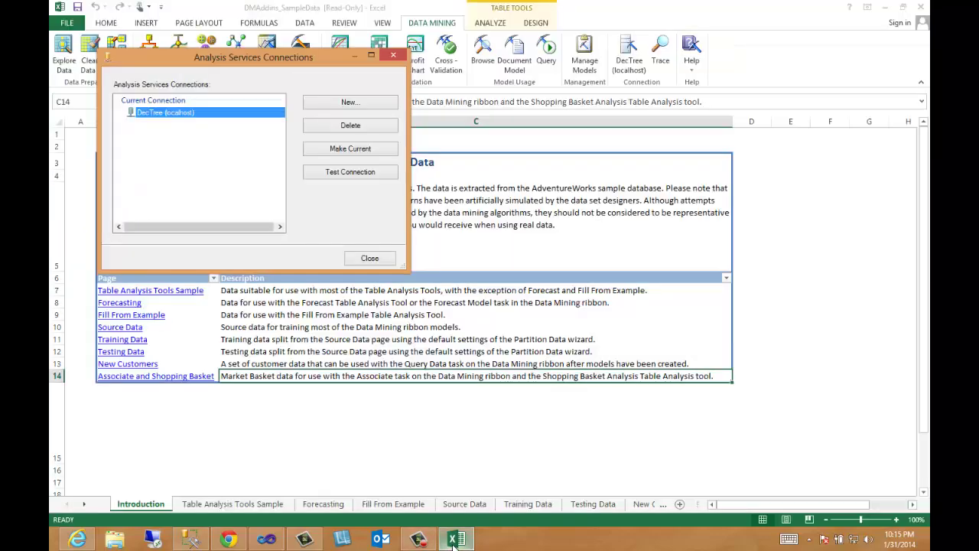
click(364, 258)
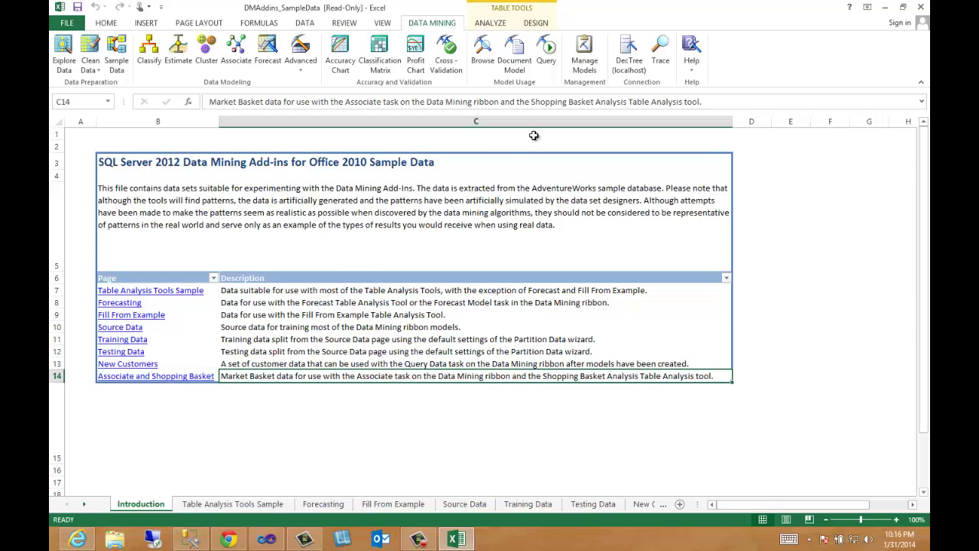
Step: Select the v Target Mail model for browsing in Excel, and browse the same model in SQL Server Management Studio
click(490, 67)
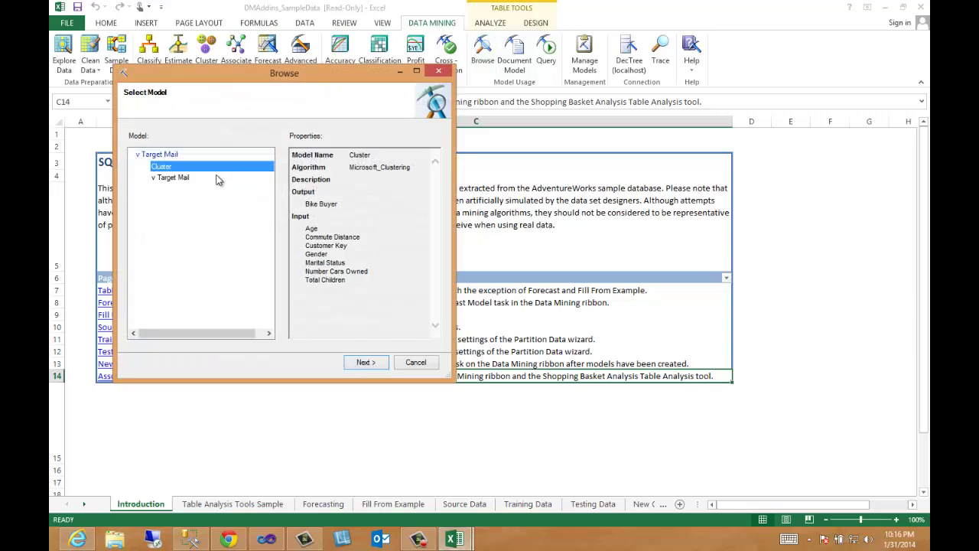
click(184, 176)
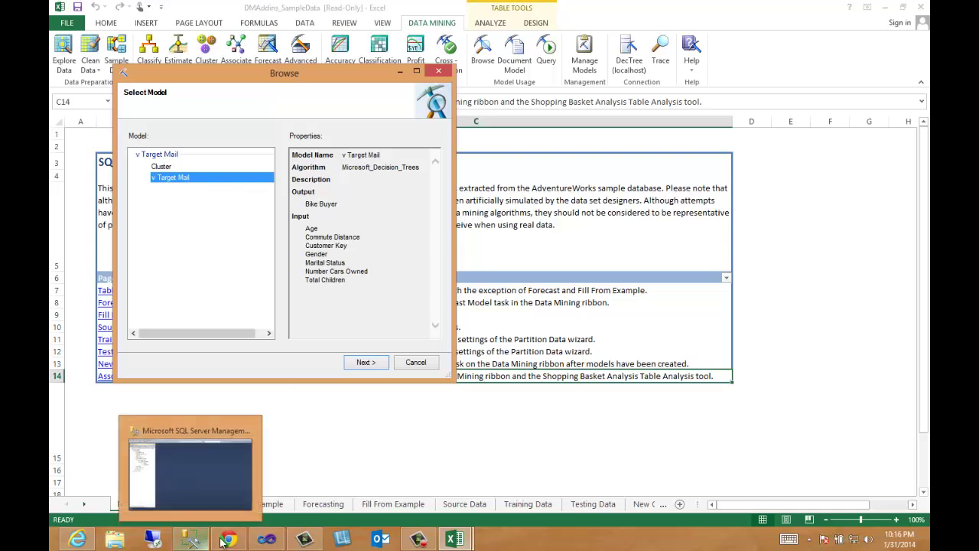
mouse_move(245, 540)
click(190, 539)
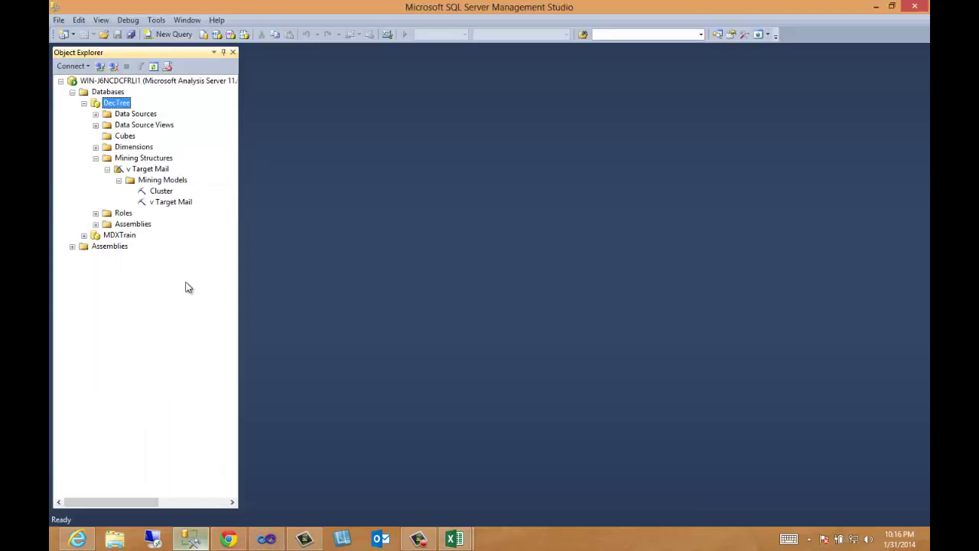
click(181, 203)
right_click(182, 211)
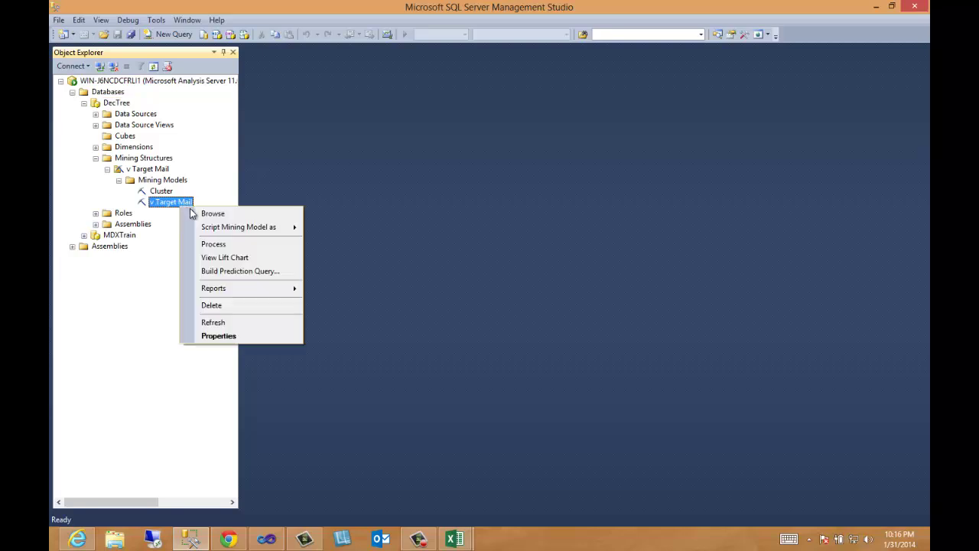
click(211, 214)
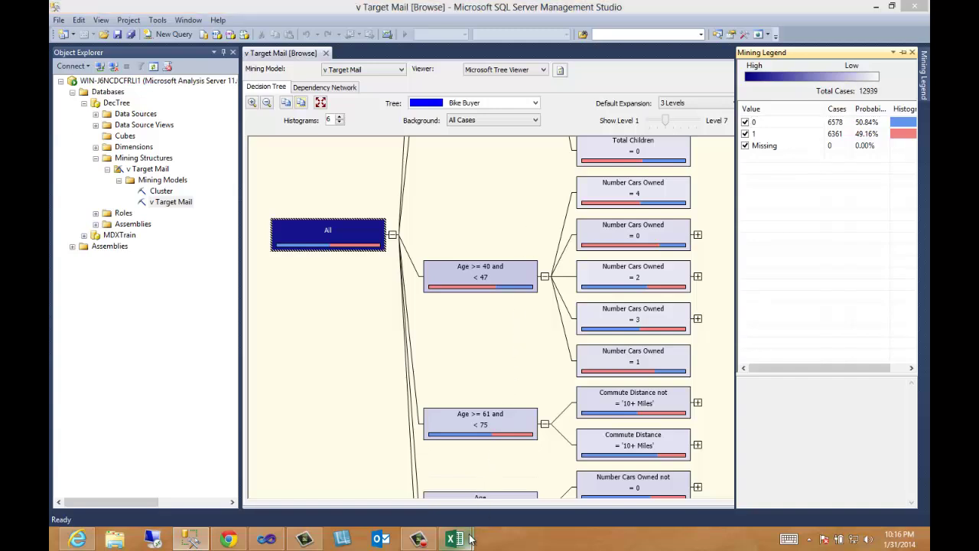
Step: Switch back to Excel's Browse dialog, display the v Target Mail decision tree in a maximized window, and enlarge the tree pane
mouse_move(470, 539)
click(505, 499)
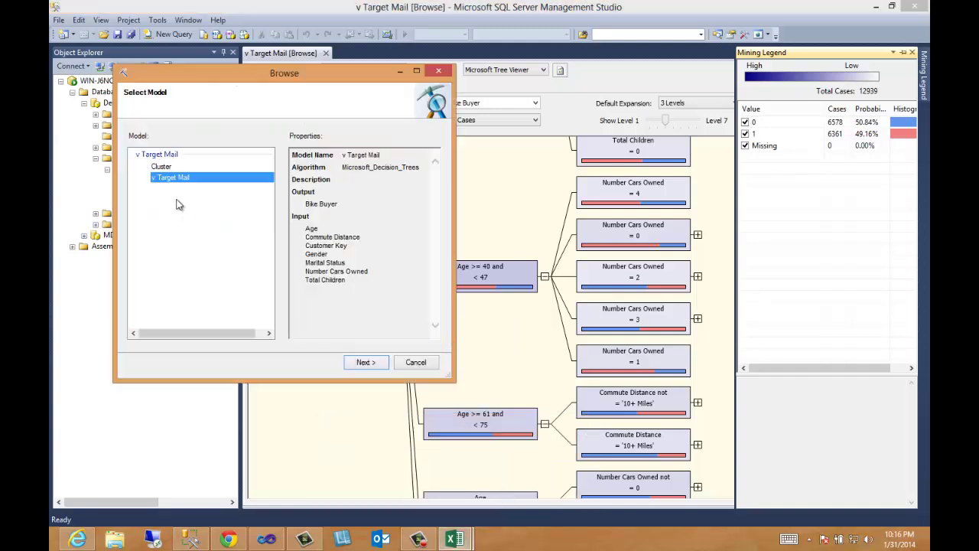
click(366, 362)
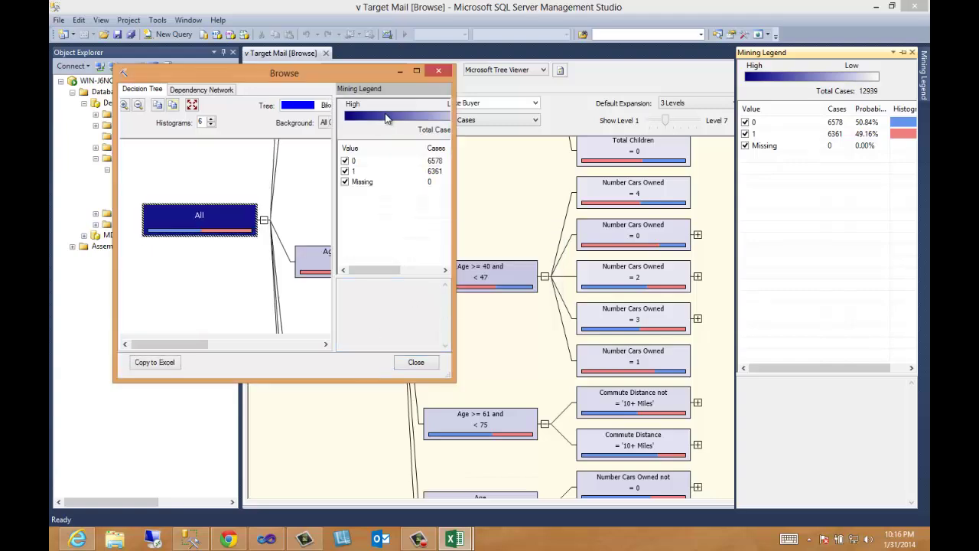
click(417, 71)
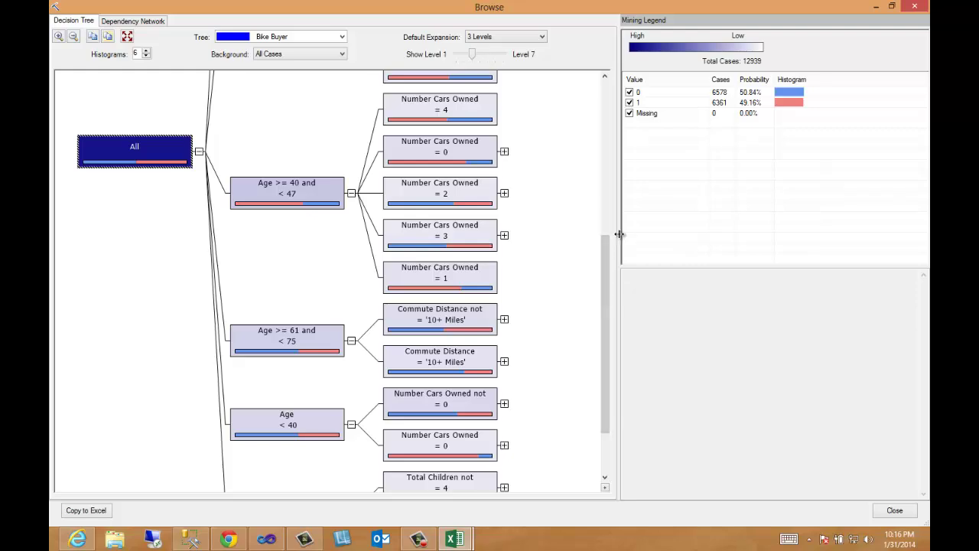
drag(618, 233, 733, 240)
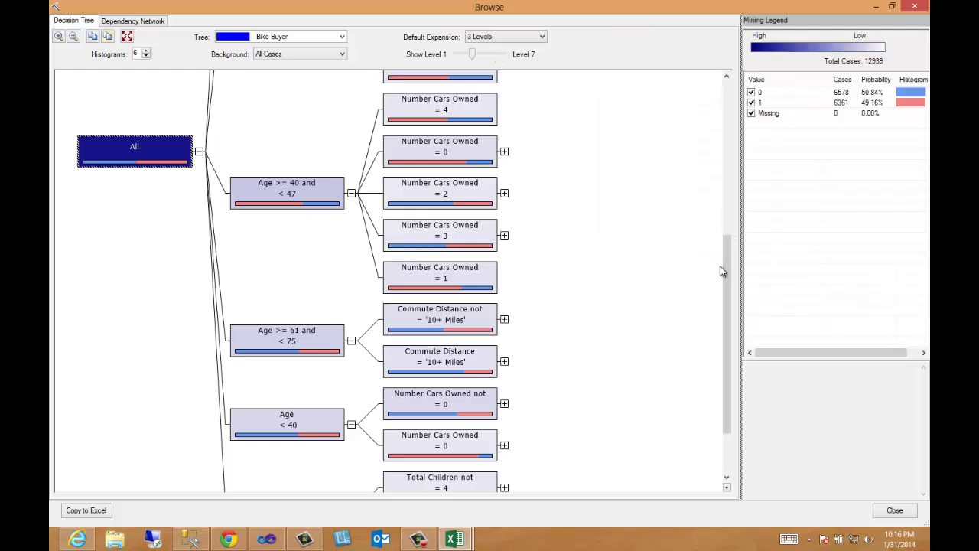
drag(726, 337, 730, 167)
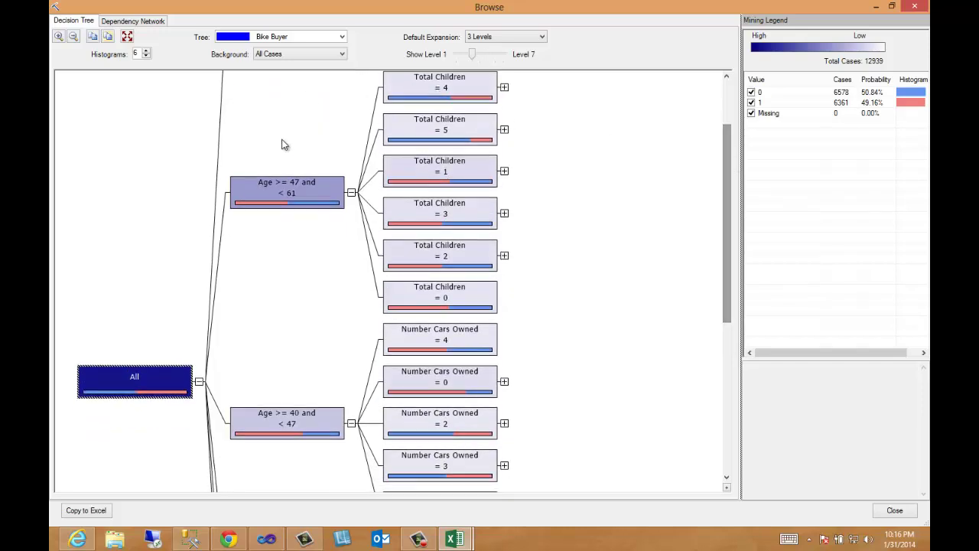
Step: Set the Bike Buyer decision tree's background to 1 and return to the DMAddins_SampleData workbook
click(342, 53)
click(297, 81)
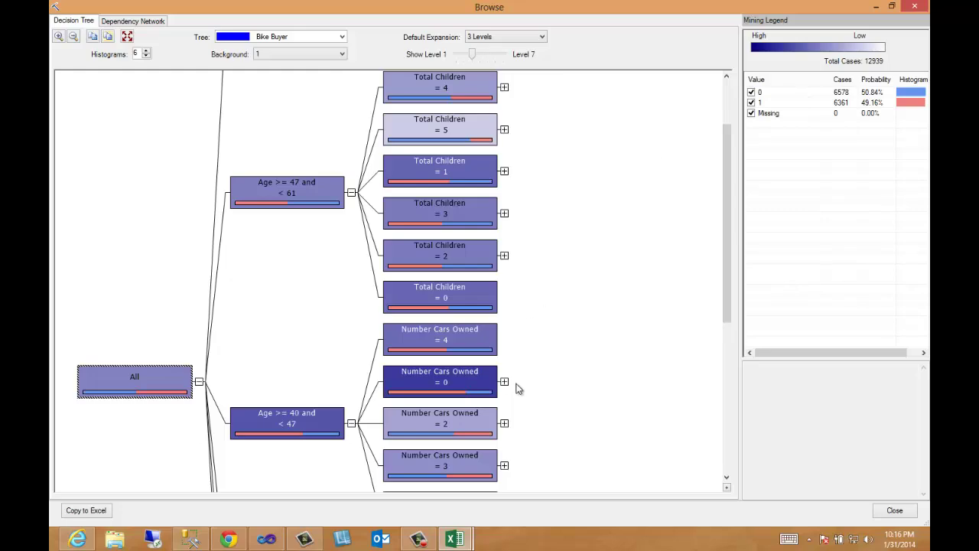
mouse_move(468, 538)
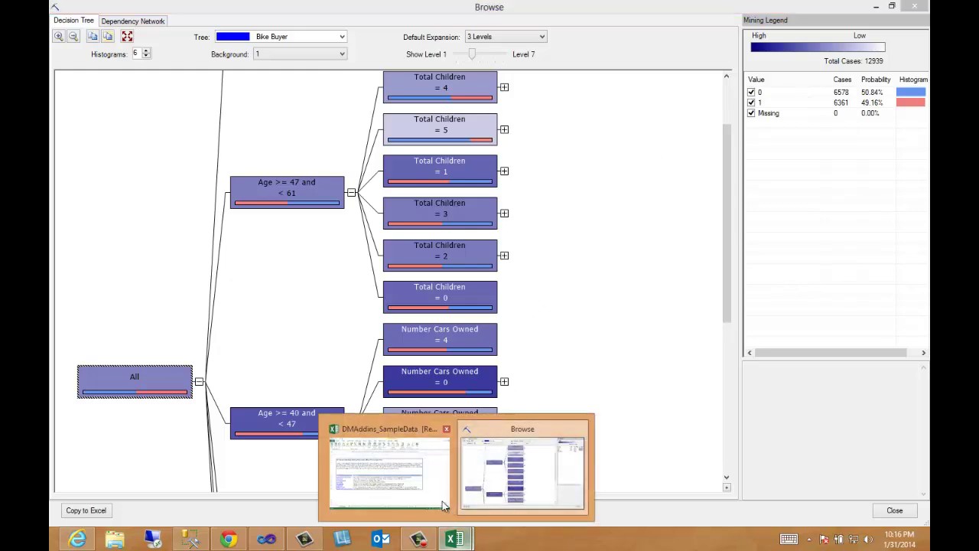
click(404, 491)
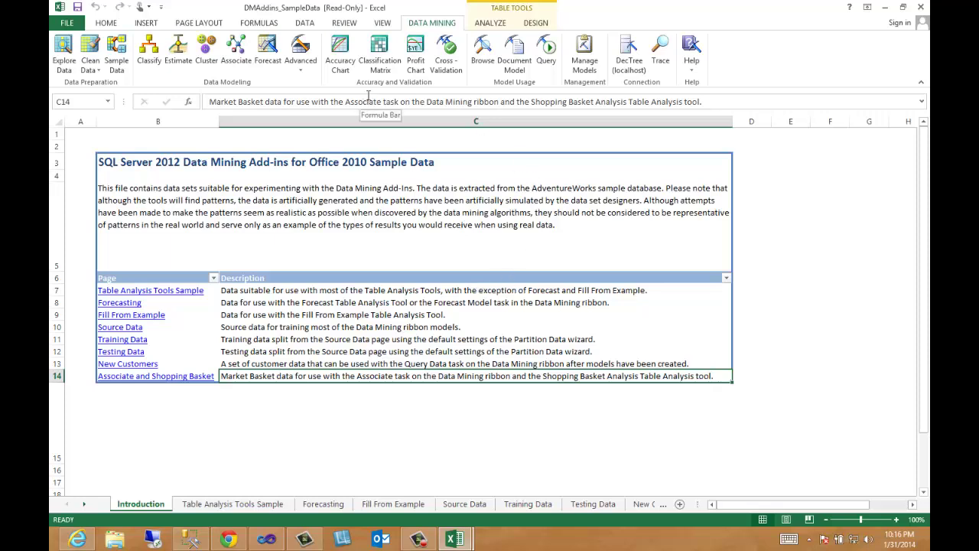
Step: Create an accuracy chart for the v Target Mail model with Bike Buyer = 0 as the prediction, and look over the chart
click(341, 65)
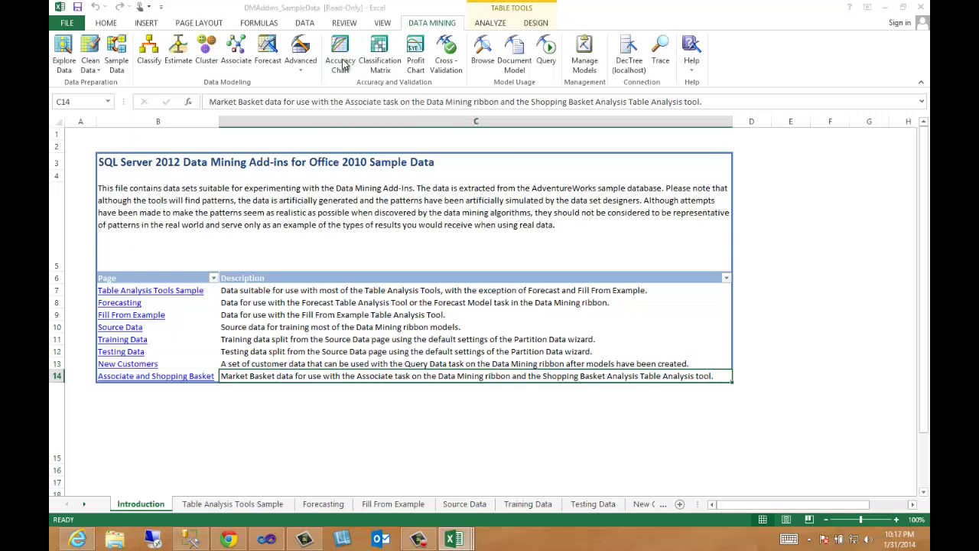
click(388, 348)
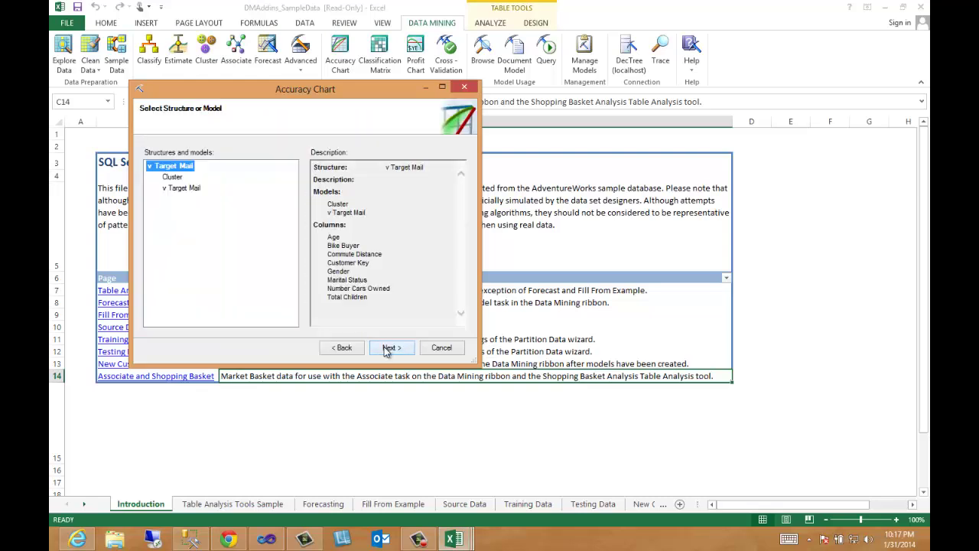
click(194, 195)
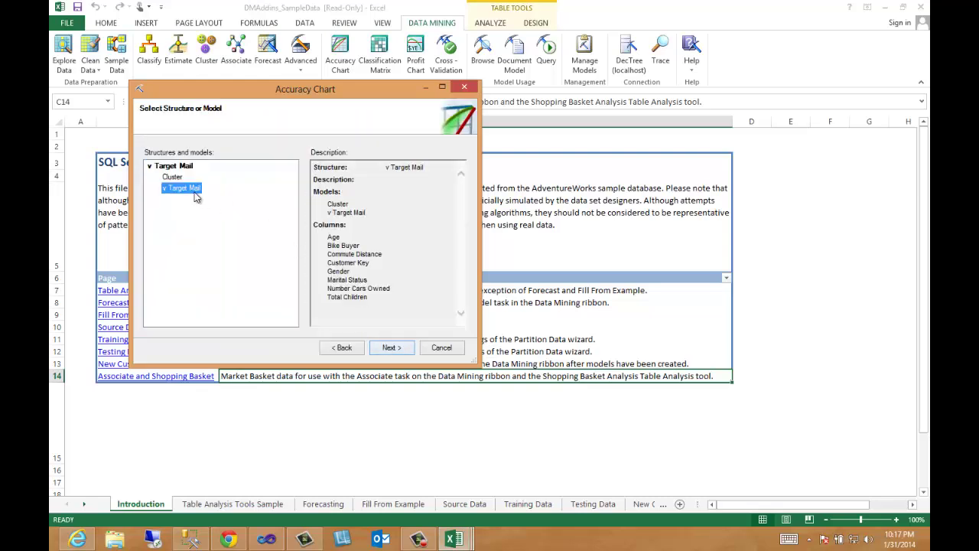
click(391, 348)
click(390, 348)
click(391, 349)
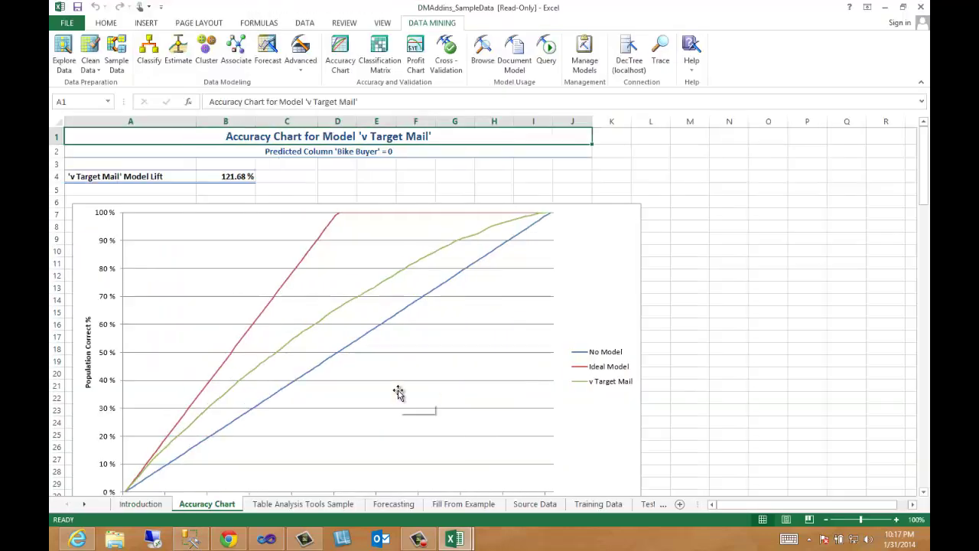
scroll(580, 316, down, 5)
scroll(580, 317, up, 3)
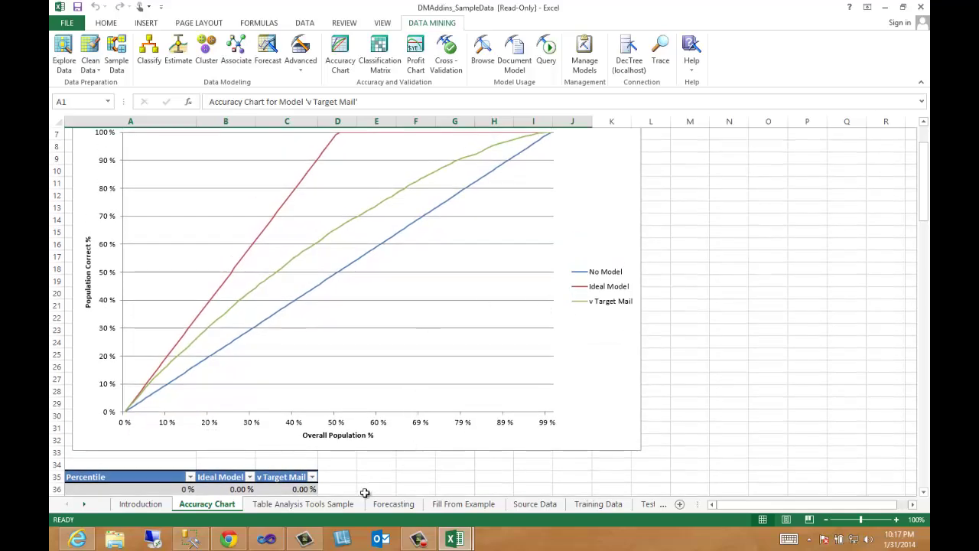
Step: Switch to Visual Studio and display the lift chart comparing the v Target Mail and Cluster models for Bike Buyer = 1
click(267, 539)
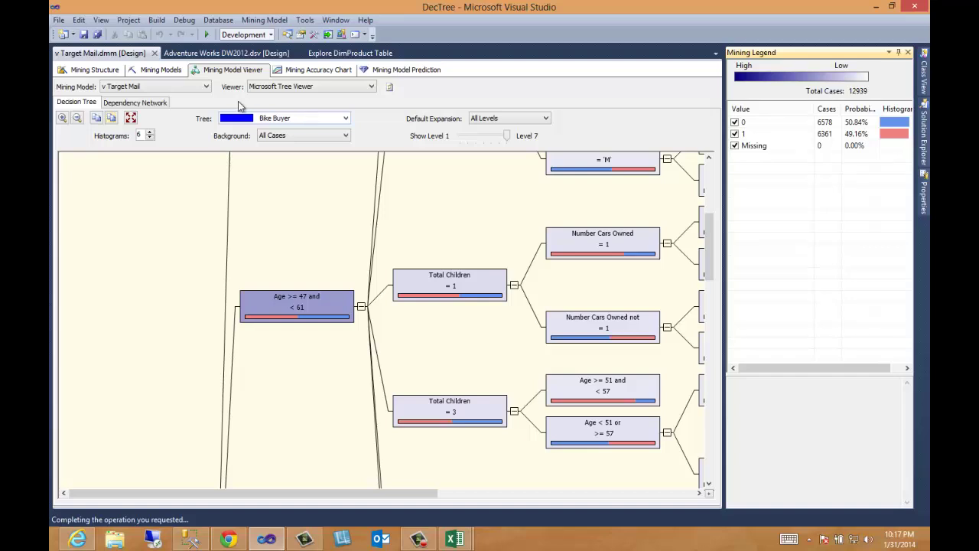
click(316, 74)
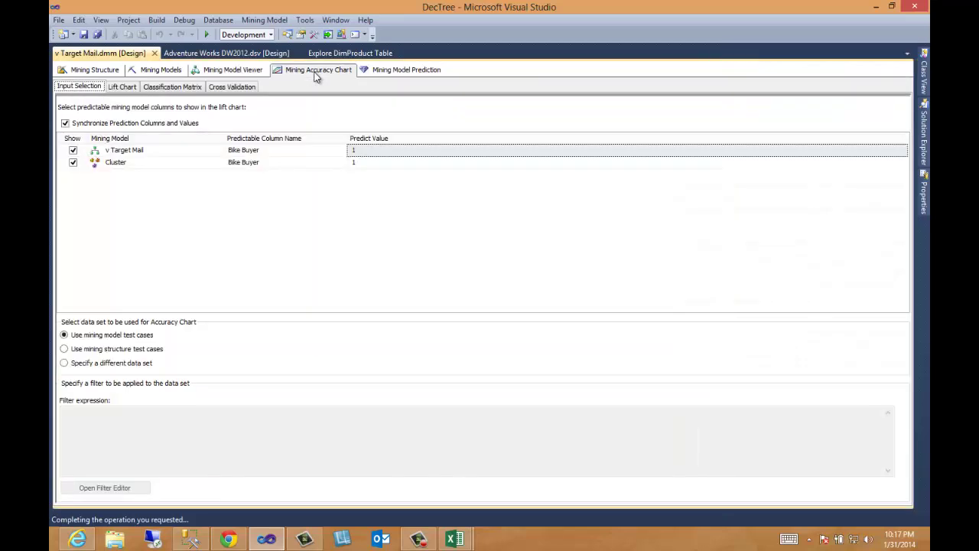
click(239, 74)
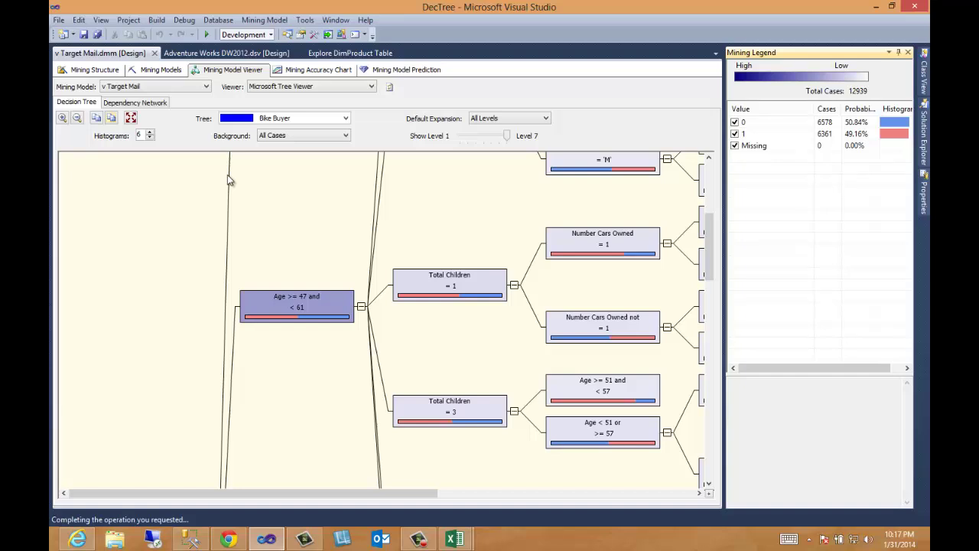
click(316, 68)
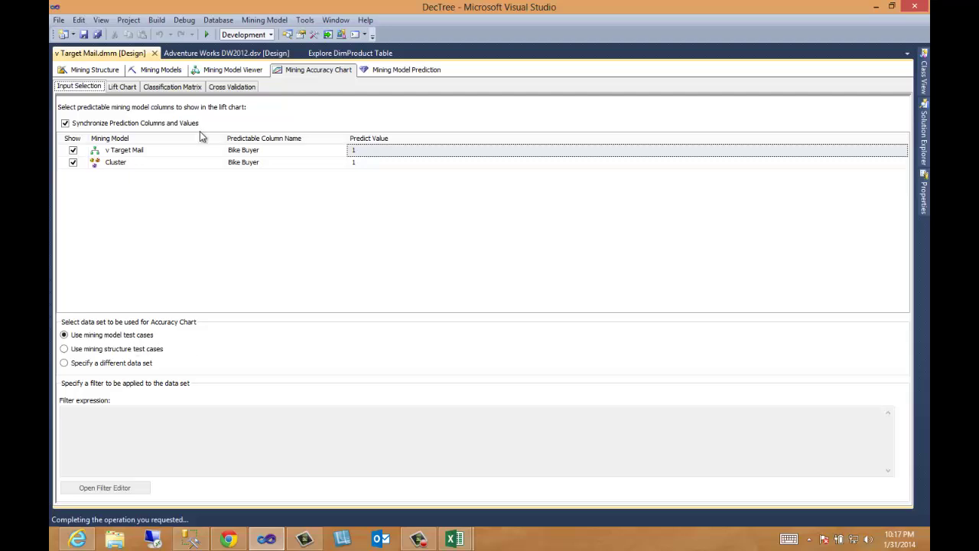
click(122, 88)
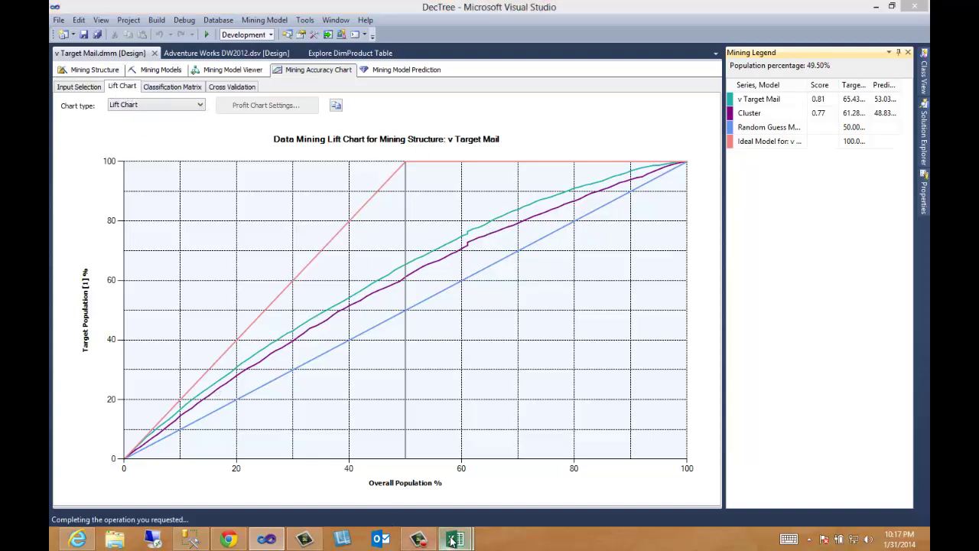
Step: Return to the DMAddins_SampleData workbook in Excel and review the v Target Mail accuracy chart and its percentile data for comparison
mouse_move(454, 539)
click(434, 489)
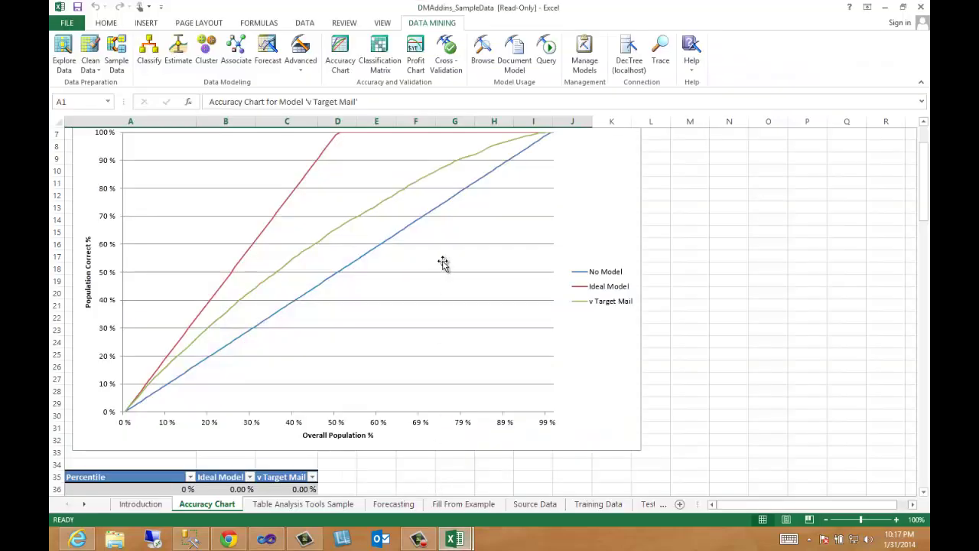
scroll(544, 280, up, 1)
scroll(545, 282, down, 4)
scroll(545, 282, up, 5)
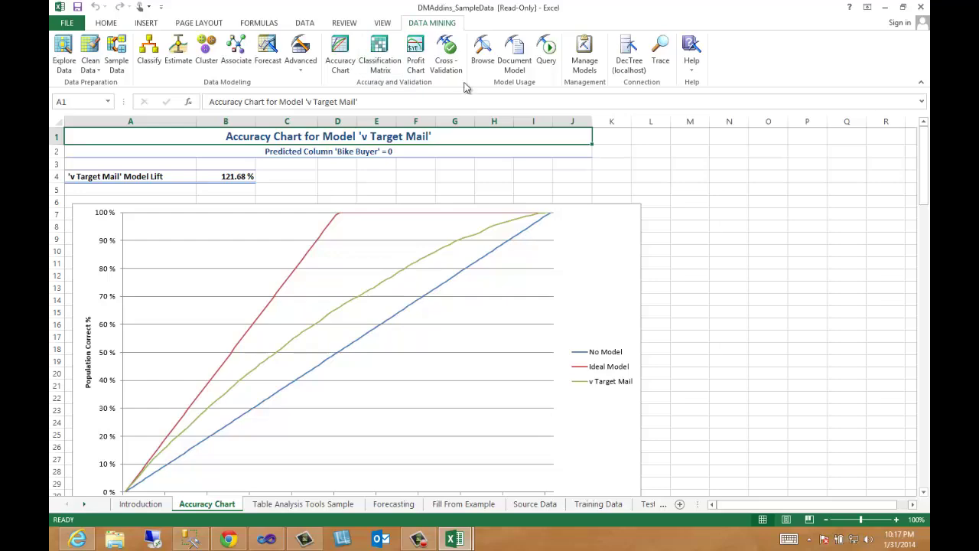
Step: Switch back to Visual Studio and view the accuracy chart's input selection and the v Target Mail mining structure
click(266, 539)
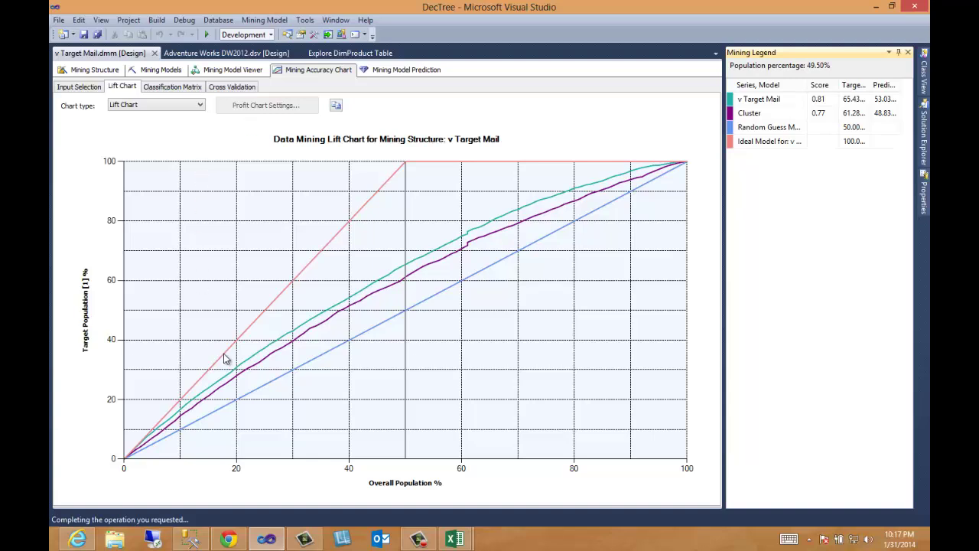
click(86, 88)
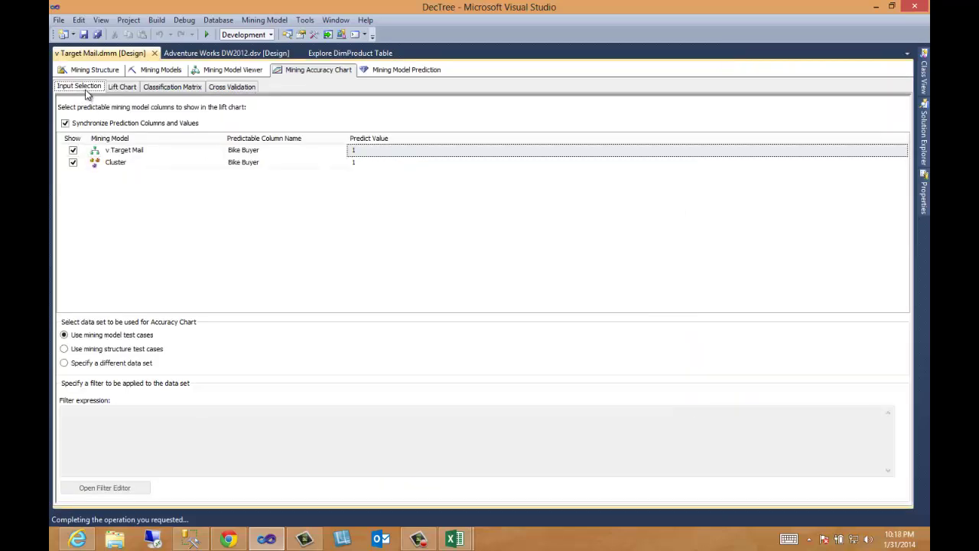
click(98, 72)
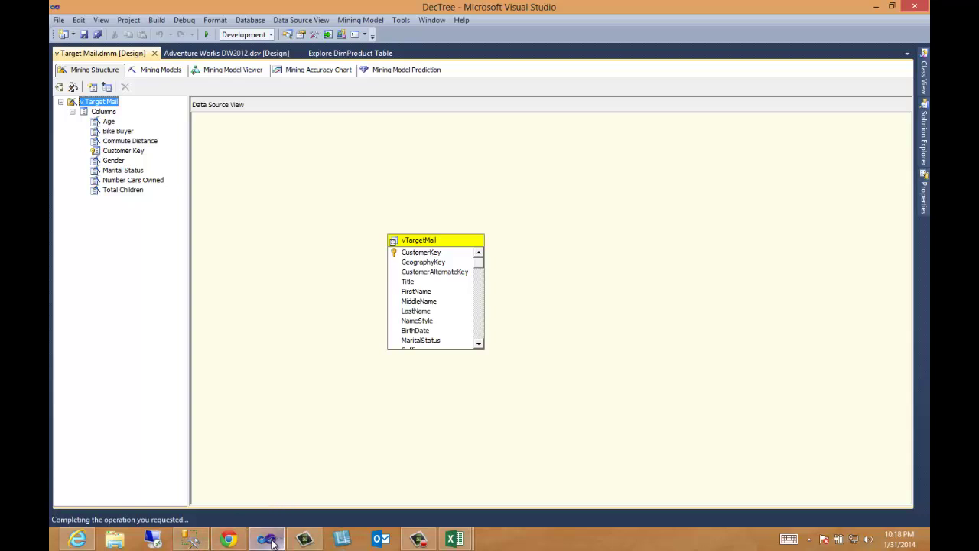
Step: Close Excel's Browse window for the decision tree and return to the DMAddins_SampleData workbook
click(456, 539)
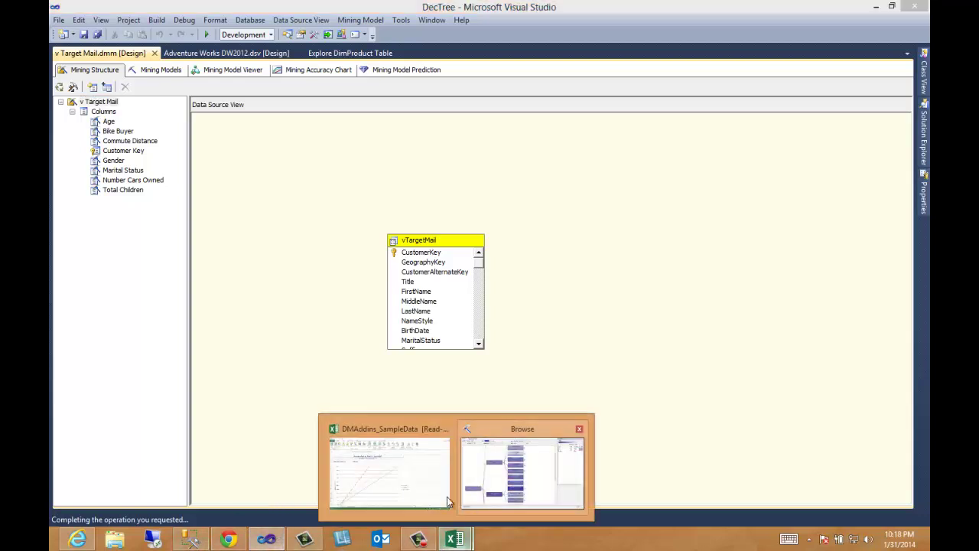
click(540, 471)
click(915, 6)
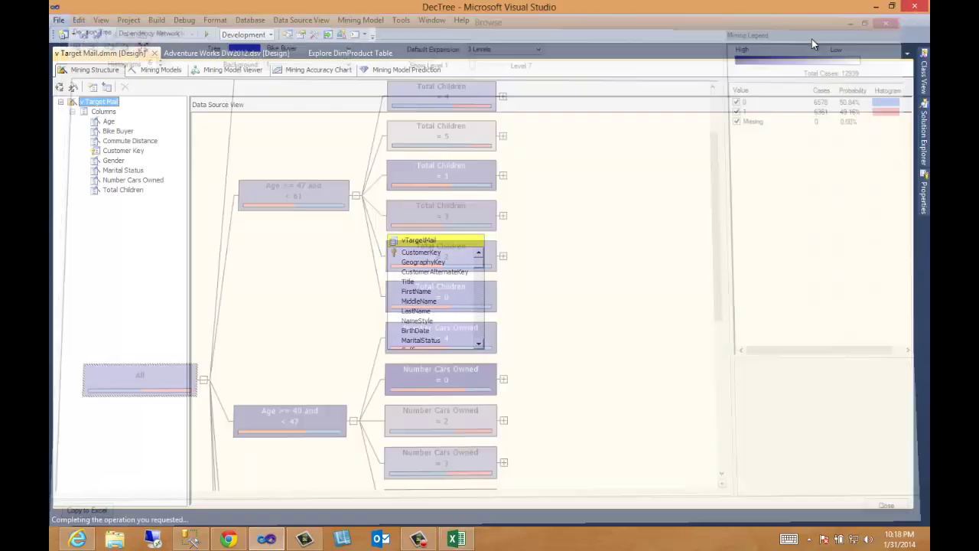
click(457, 539)
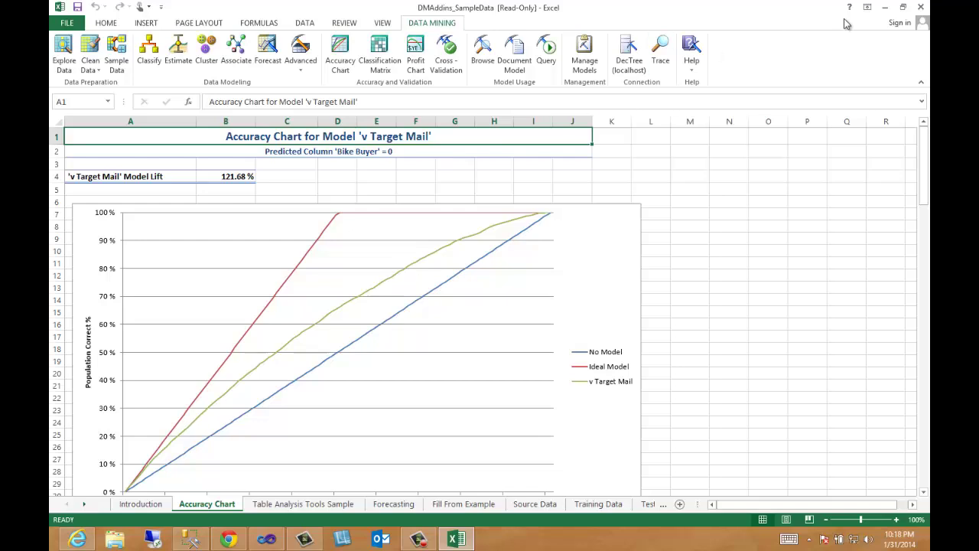
Step: Start closing the workbook but cancel without saving or discarding changes, and display the Introduction sheet
click(922, 8)
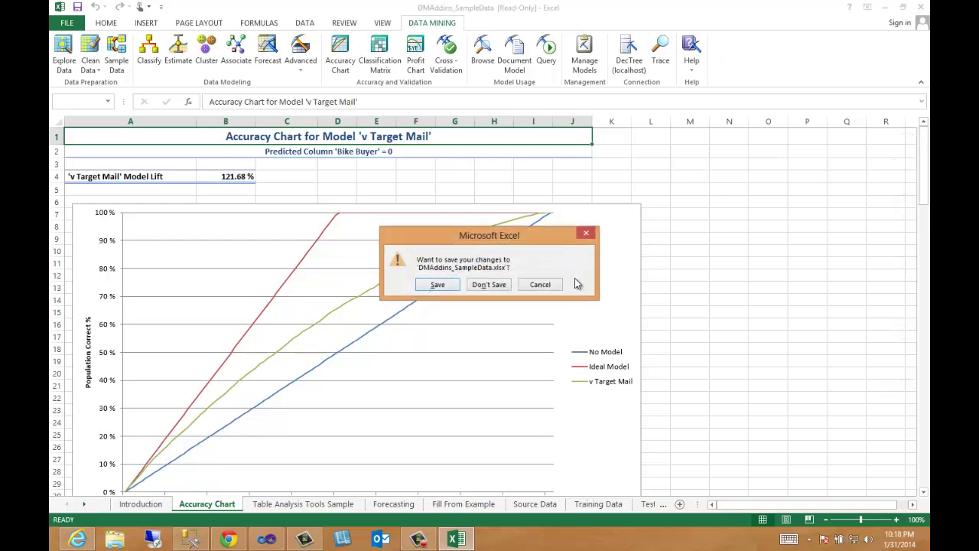
click(587, 235)
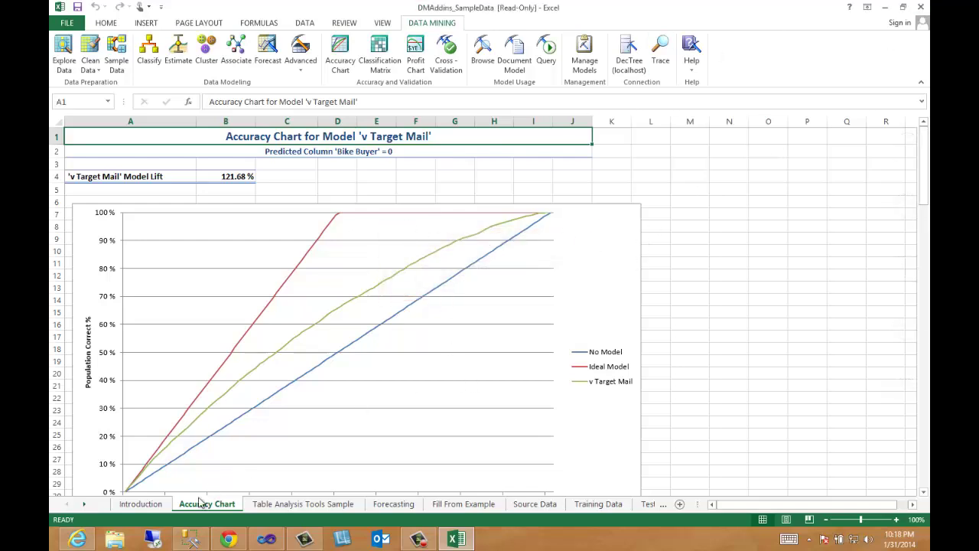
click(141, 504)
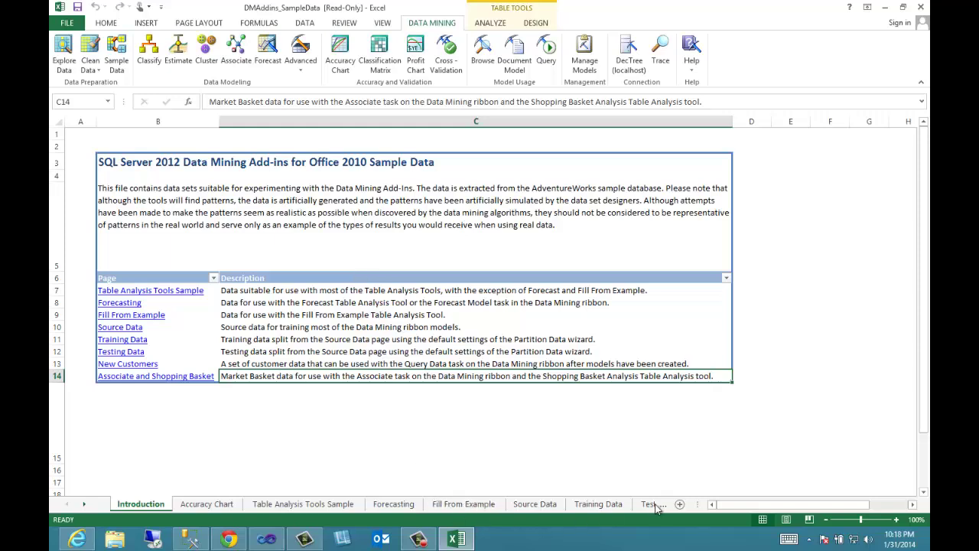
click(419, 538)
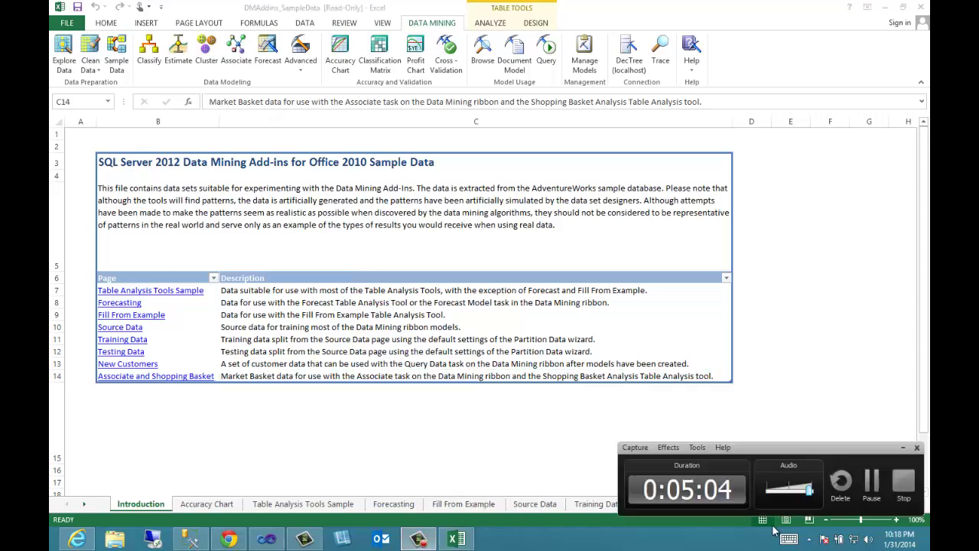